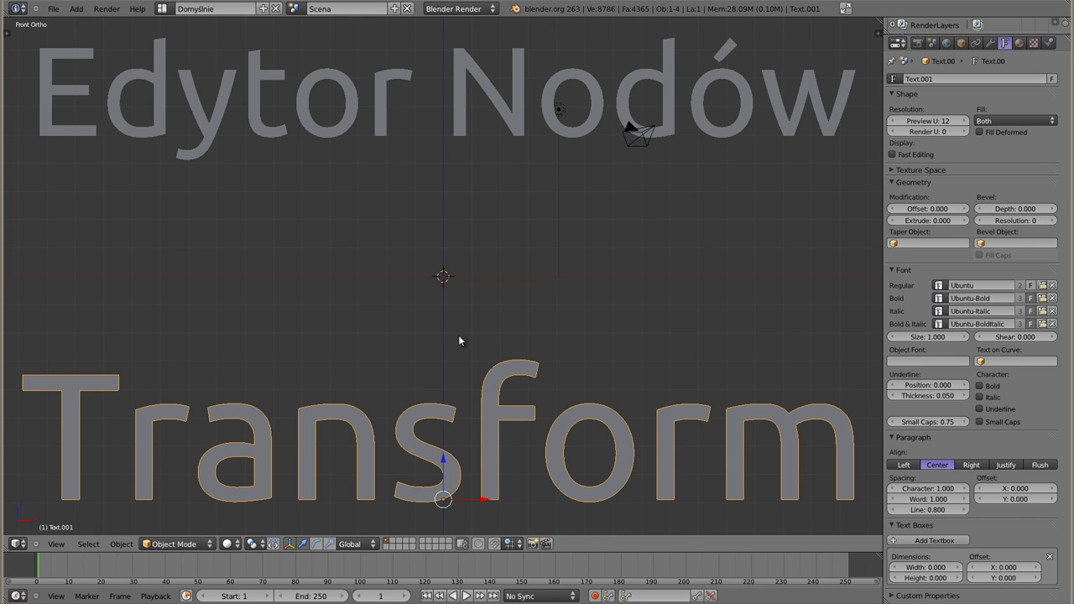
# Delete the Transform text object, then select the Edytor Nodów text.
pyautogui.press('x')
pyautogui.click(498, 379)
pyautogui.rightClick(456, 110)
# Delete the Edytor Nodów text and enable Use Nodes in the compositing node editor.
pyautogui.press('x')
pyautogui.click(460, 253)
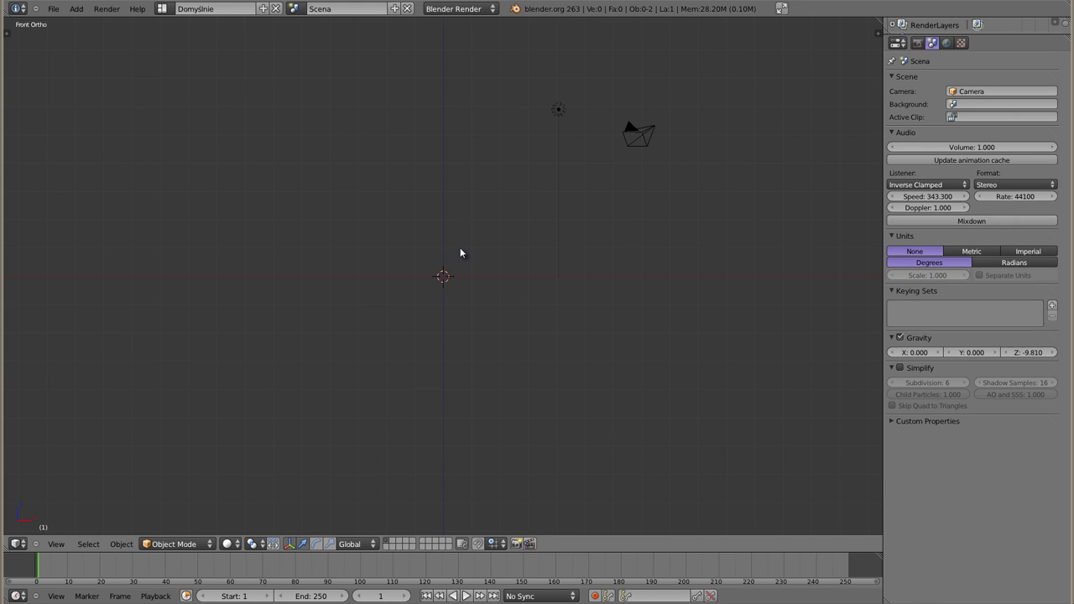
pyautogui.hotkey('shift', 'F3')
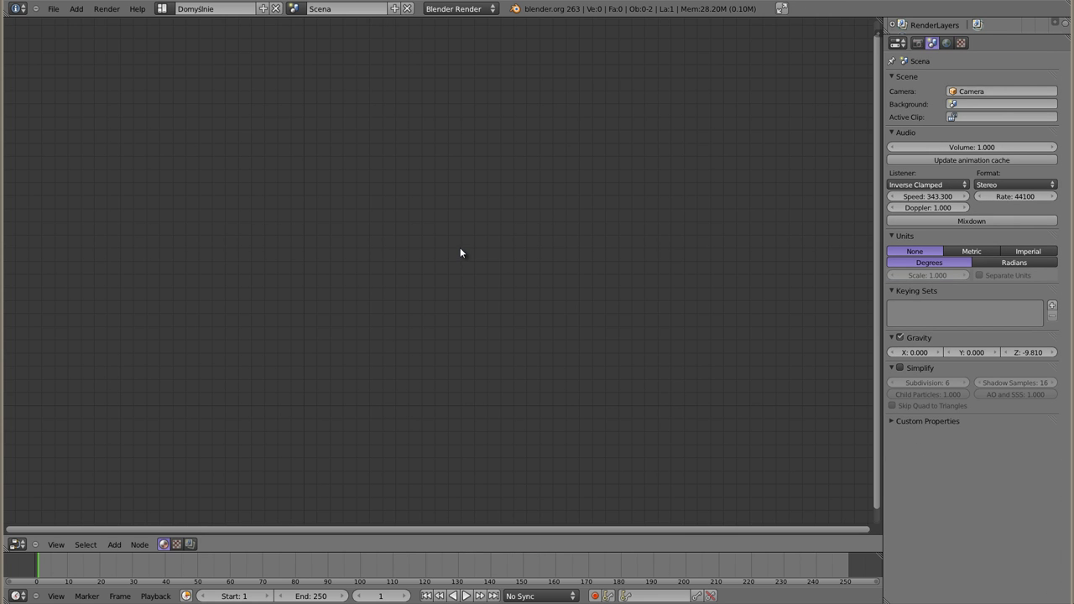
pyautogui.click(190, 544)
pyautogui.click(207, 544)
# Replace the Render Layers node with a widened Image input node.
pyautogui.moveTo(346, 204); pyautogui.dragTo(288, 117)
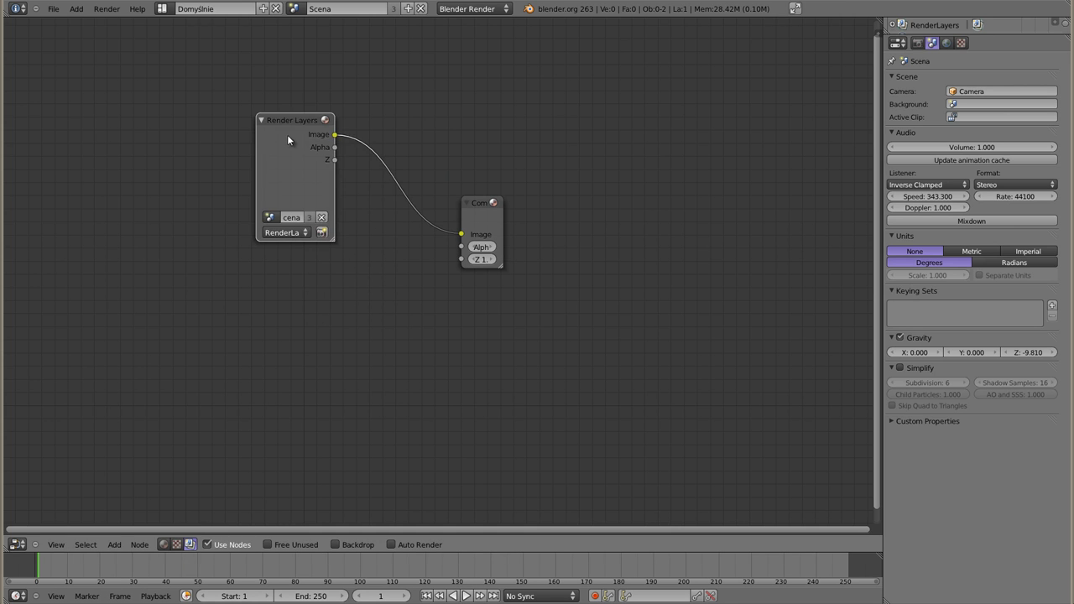
pyautogui.press('x')
pyautogui.hotkey('shift', 'a')
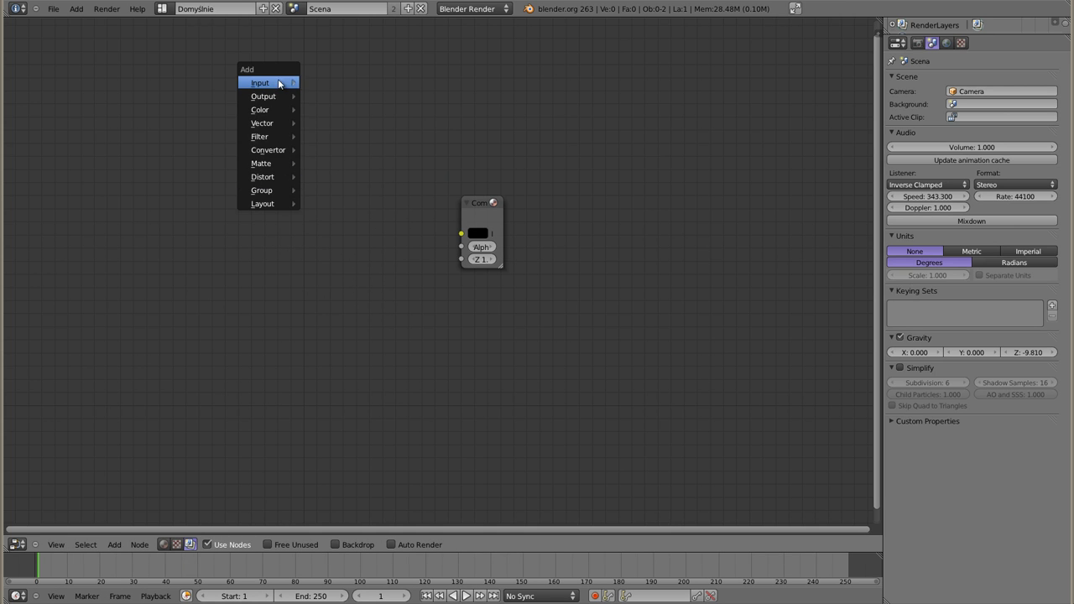
pyautogui.click(322, 98)
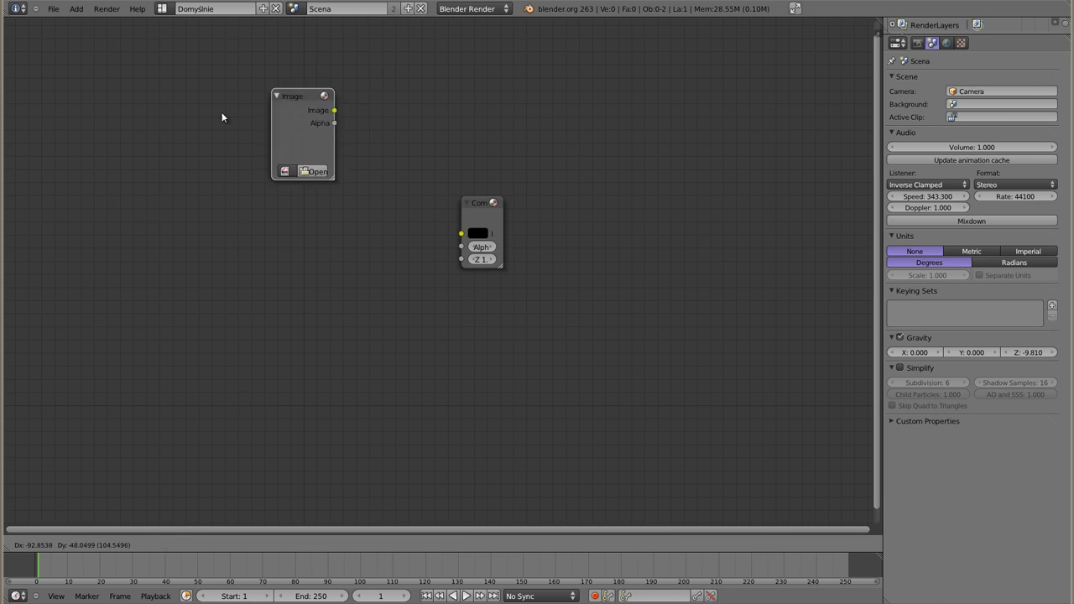
pyautogui.moveTo(214, 216); pyautogui.dragTo(248, 237)
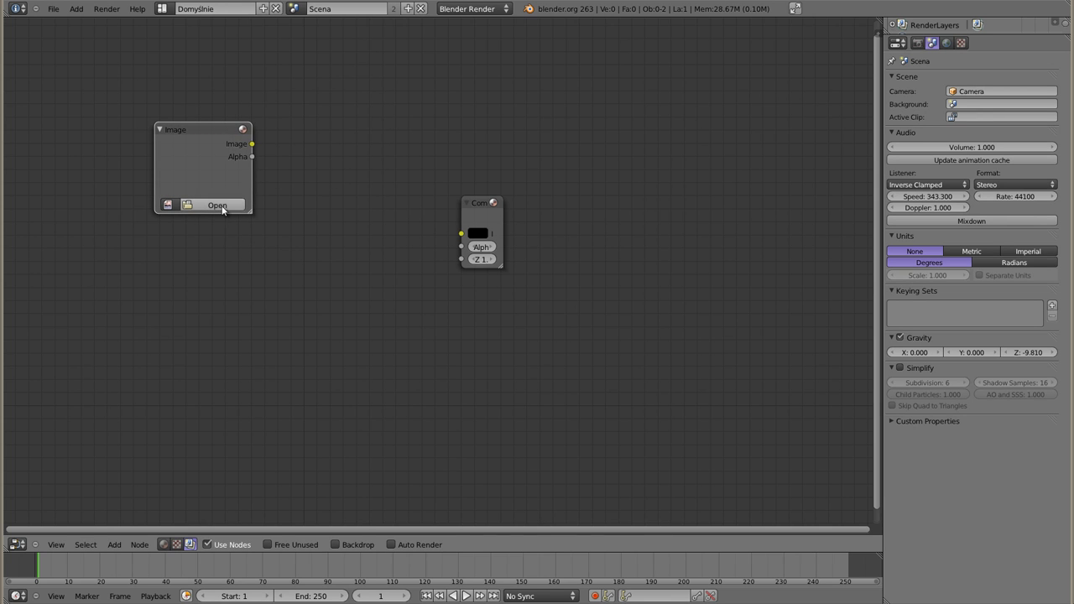
# Load pkb-alpha.png from the home pkb folder into the Image node.
pyautogui.click(217, 206)
pyautogui.click(40, 155)
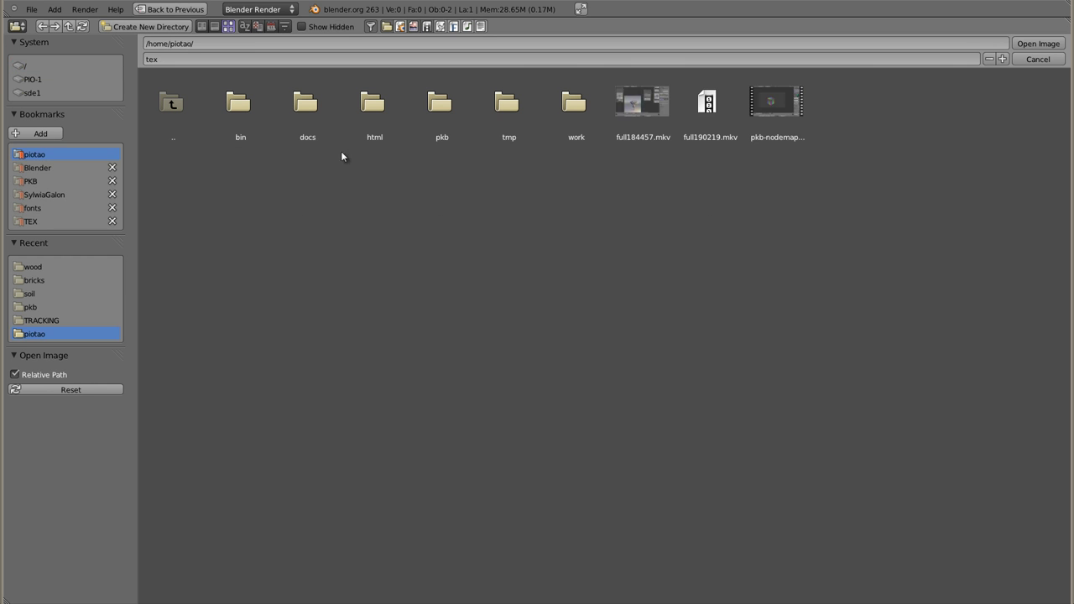
pyautogui.click(440, 105)
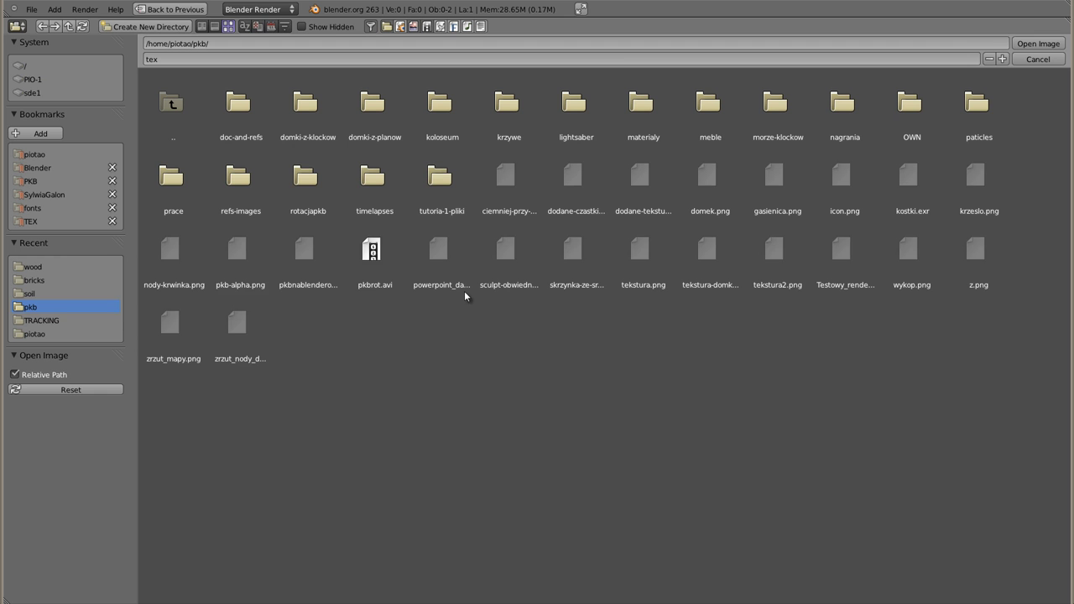
pyautogui.click(261, 253)
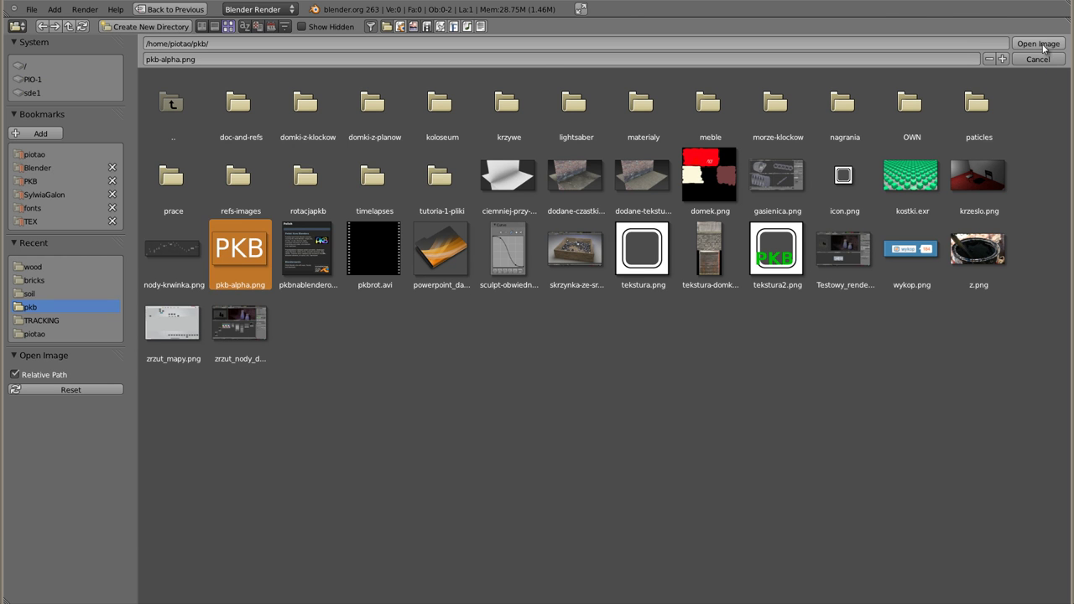
pyautogui.click(1039, 43)
# Move the widened Composite node top-right and connect the Image node to an enlarged Viewer.
pyautogui.moveTo(502, 265); pyautogui.dragTo(516, 267)
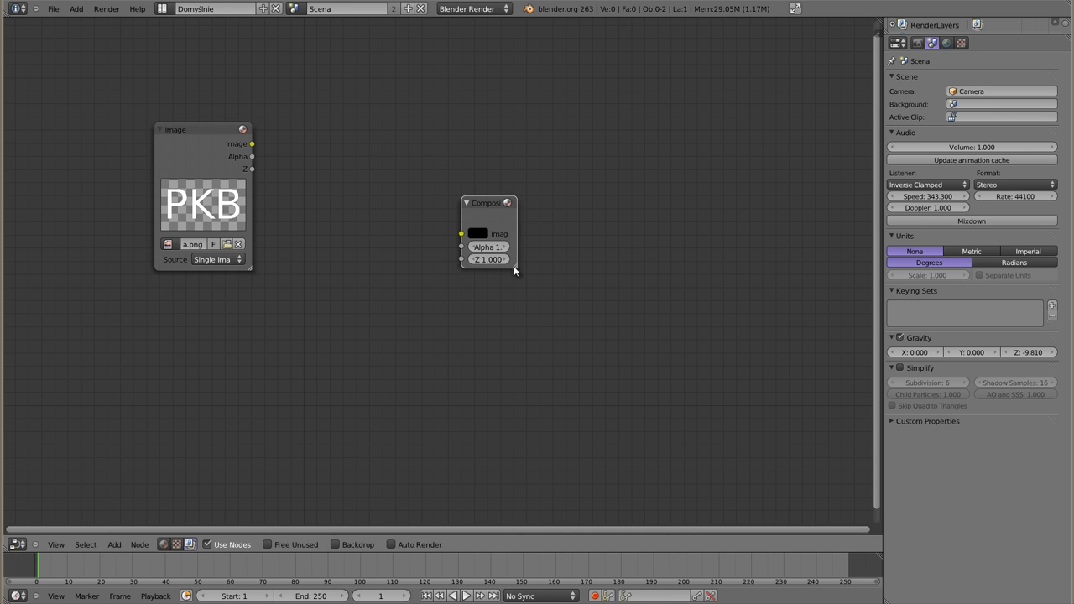
pyautogui.moveTo(490, 205); pyautogui.dragTo(742, 68)
pyautogui.keyDown('ctrl'); pyautogui.keyDown('shift'); pyautogui.click(227, 144); pyautogui.keyUp('shift'); pyautogui.keyUp('ctrl')
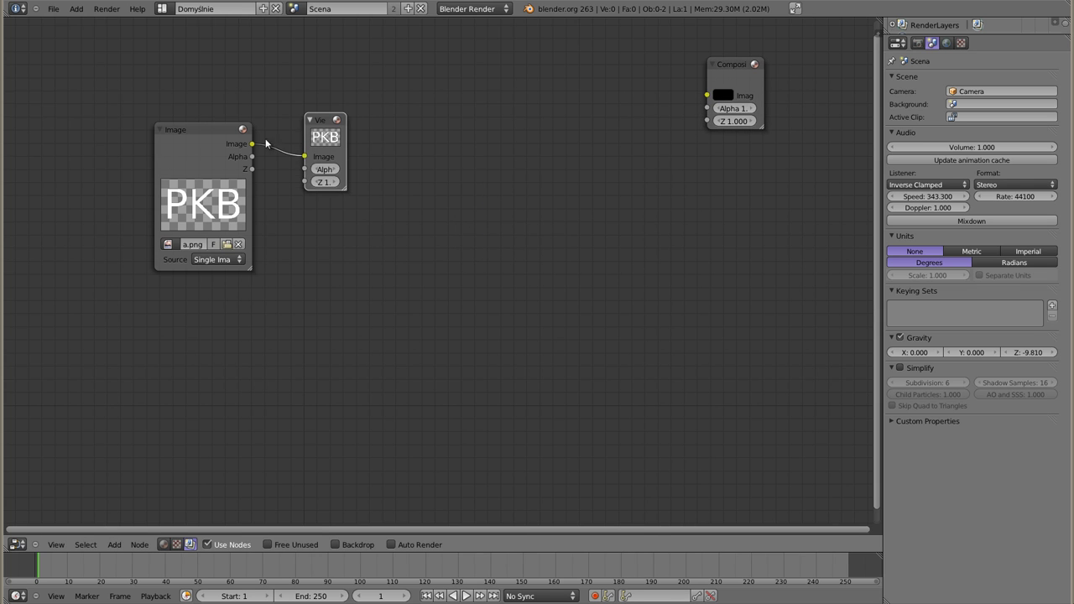
pyautogui.moveTo(346, 191); pyautogui.dragTo(388, 218)
# Show the Viewer result as an enlarged backdrop and move the Viewer and Image nodes upward.
pyautogui.click(335, 545)
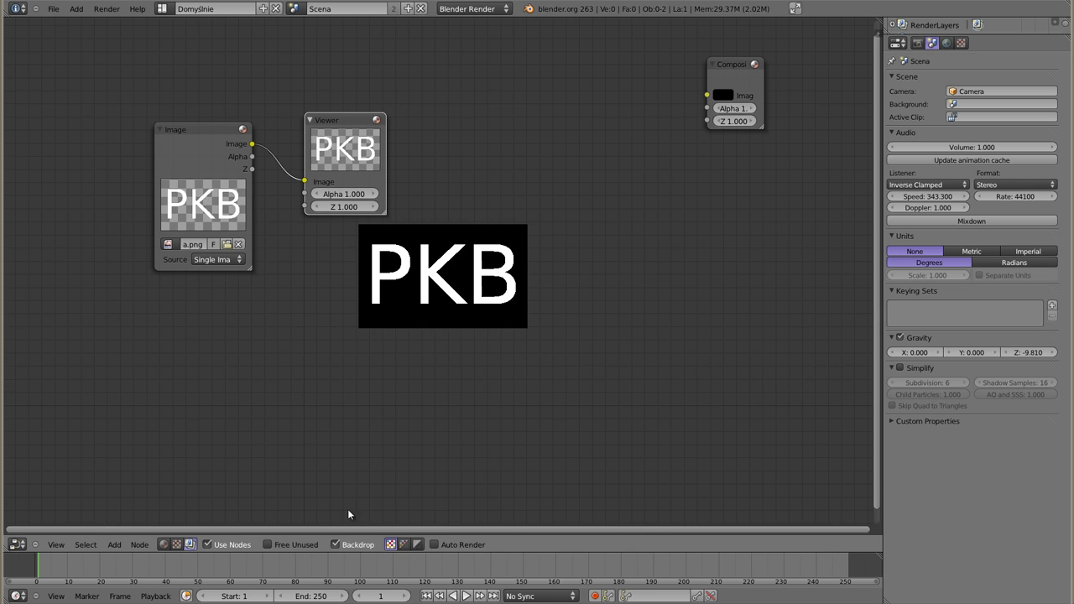
pyautogui.keyDown('alt'); pyautogui.moveTo(463, 291); pyautogui.dragTo(409, 429, button='middle'); pyautogui.keyUp('alt')
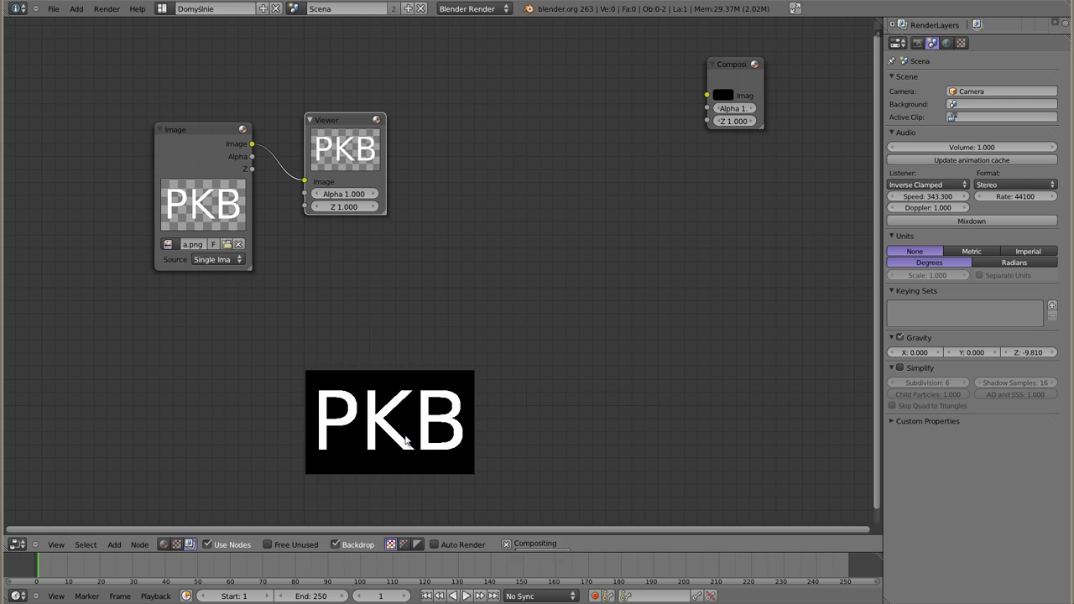
pyautogui.hotkey('alt', 'v')
pyautogui.hotkey('alt', 'v')
pyautogui.hotkey('alt', 'v')
pyautogui.hotkey('alt', 'v')
pyautogui.hotkey('alt', 'v')
pyautogui.hotkey('alt', 'v')
pyautogui.hotkey('alt', 'v')
pyautogui.hotkey('alt', 'v')
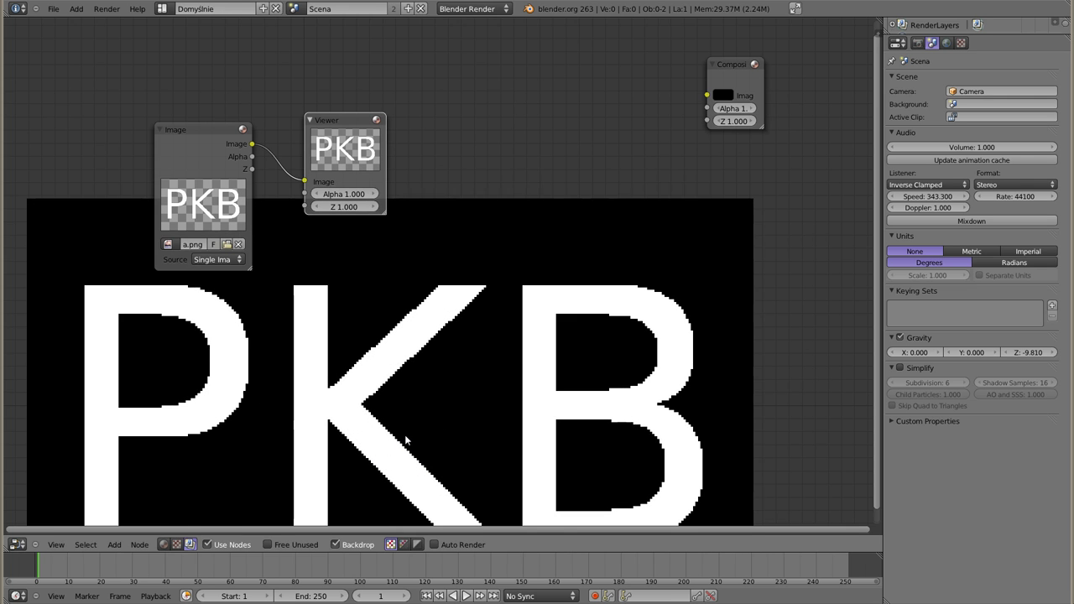
pyautogui.keyDown('alt'); pyautogui.moveTo(366, 413); pyautogui.dragTo(371, 384, button='middle'); pyautogui.keyUp('alt')
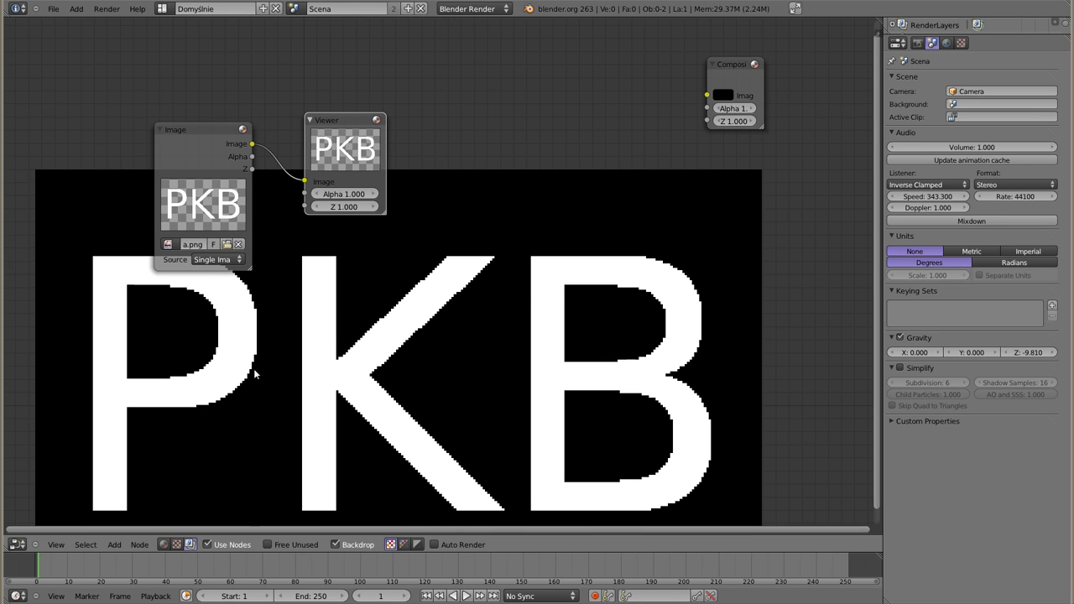
pyautogui.moveTo(357, 115); pyautogui.dragTo(549, 58)
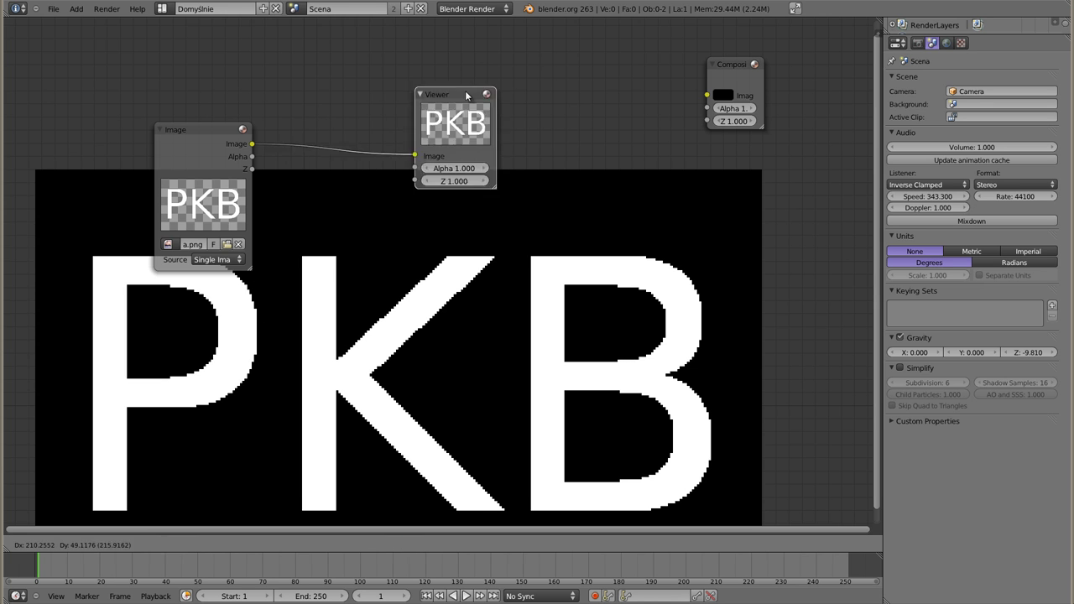
pyautogui.moveTo(215, 130); pyautogui.dragTo(183, 58)
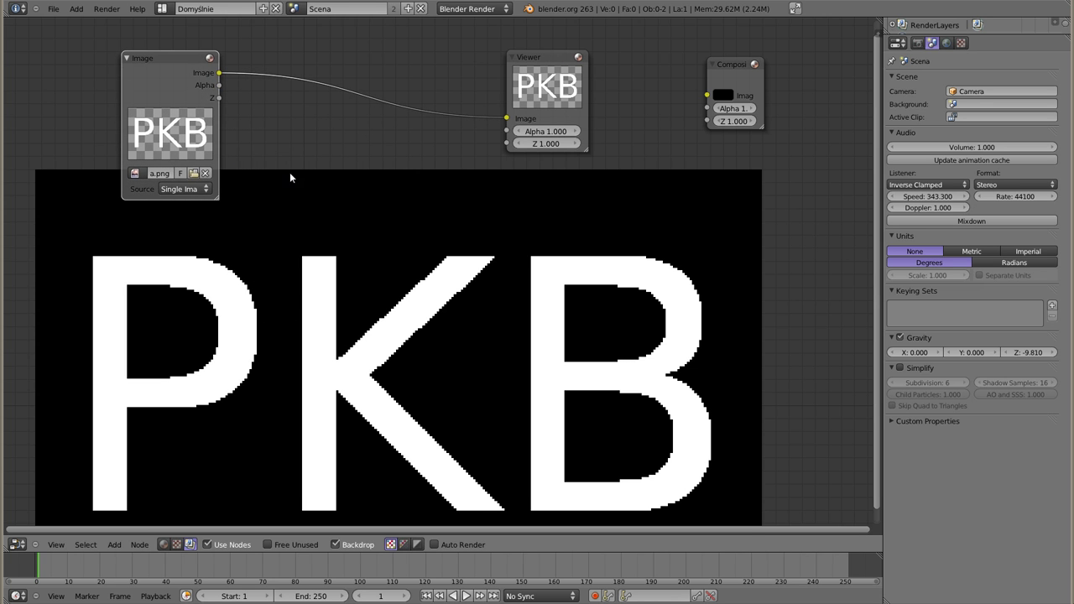
pyautogui.hotkey('shift', 'a')
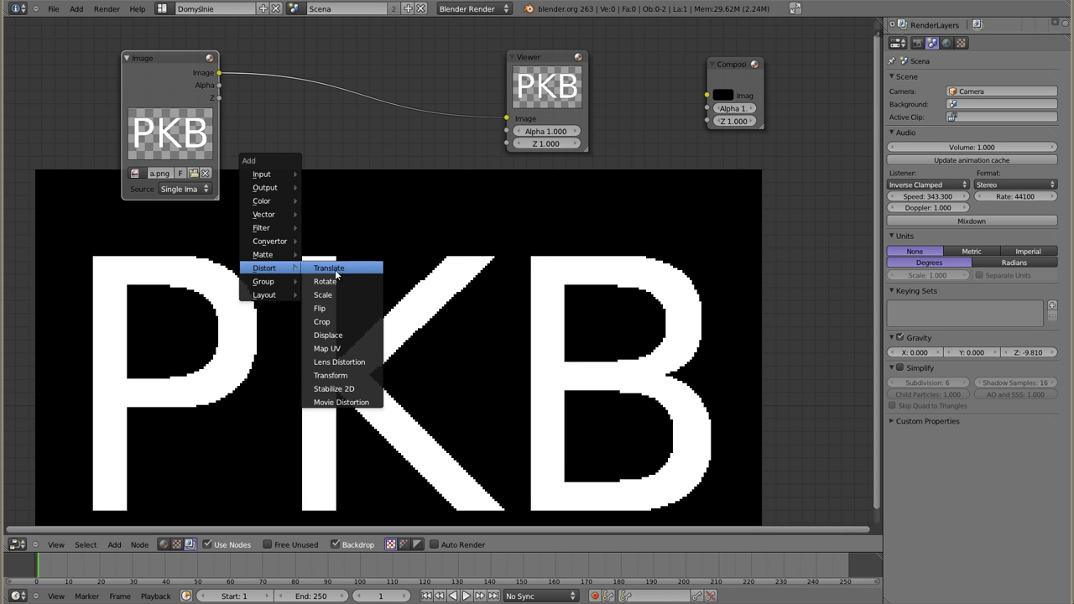
# Add a Transform node and insert it on the Image–Viewer link.
pyautogui.click(360, 376)
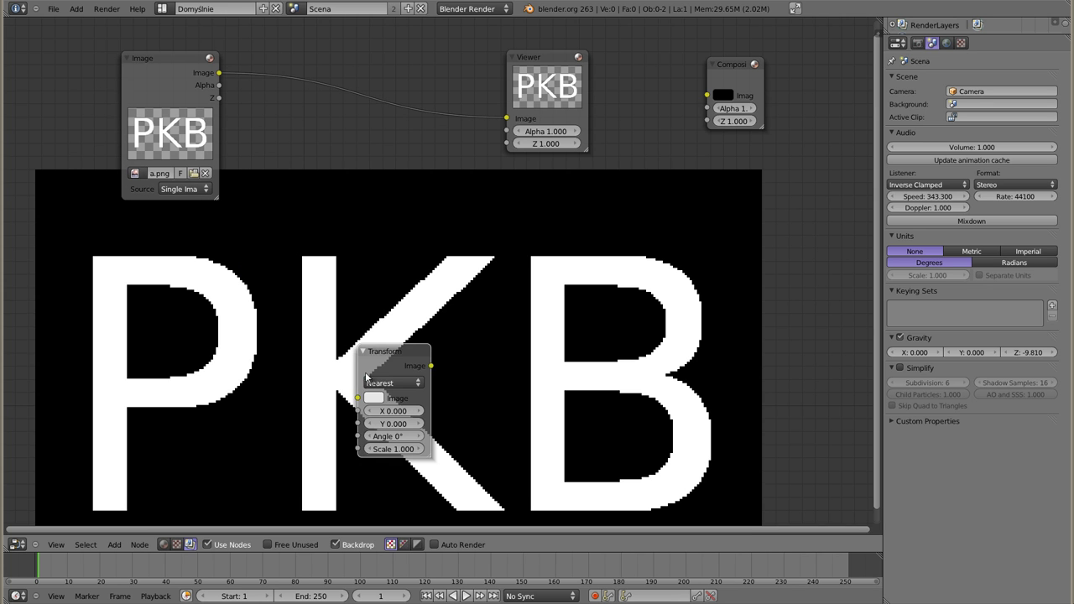
pyautogui.click(344, 158)
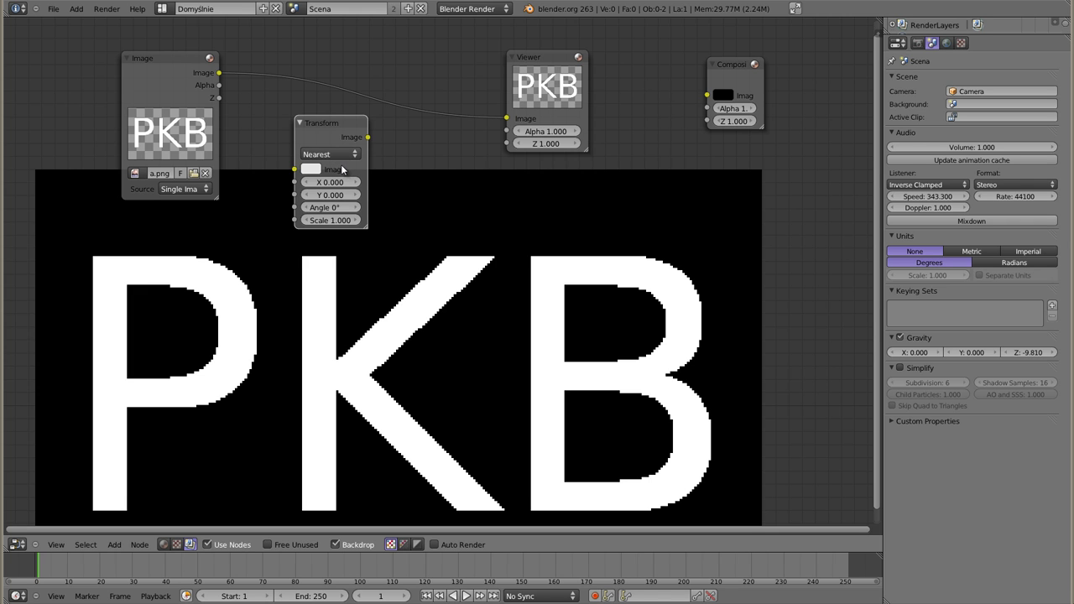
pyautogui.moveTo(330, 119); pyautogui.dragTo(340, 61)
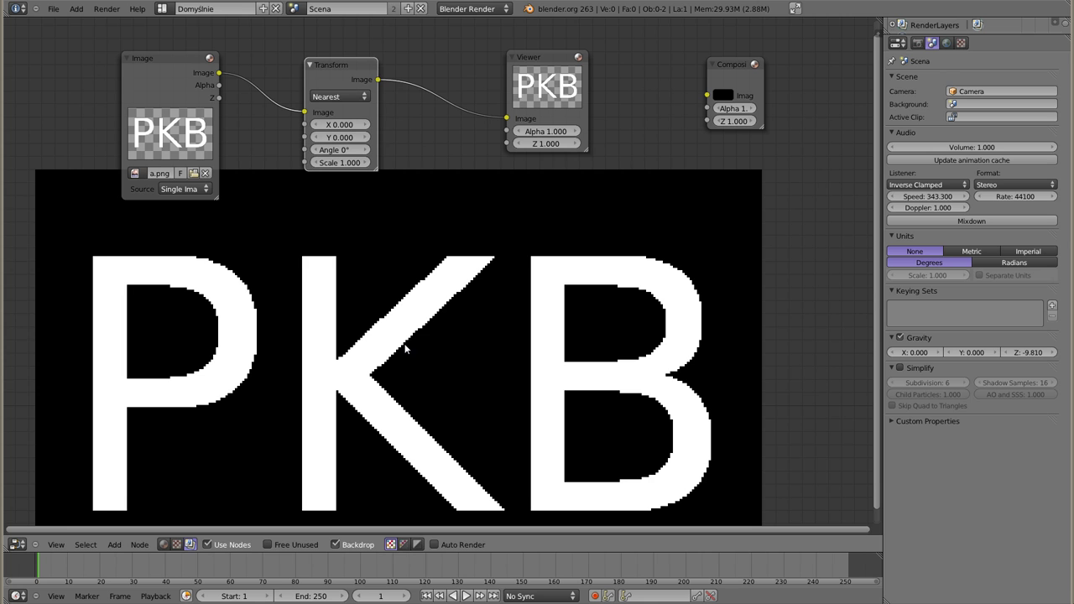
# Set the Transform node's X offset, typing 5.6 then dragging it to 14.900.
pyautogui.click(340, 124)
pyautogui.write('5.6')
pyautogui.press('Return')
pyautogui.moveTo(353, 122)
pyautogui.mouseDown()
pyautogui.moveTo(338, 144)
pyautogui.moveTo(319, 139)
pyautogui.moveTo(378, 149)
pyautogui.mouseUp()
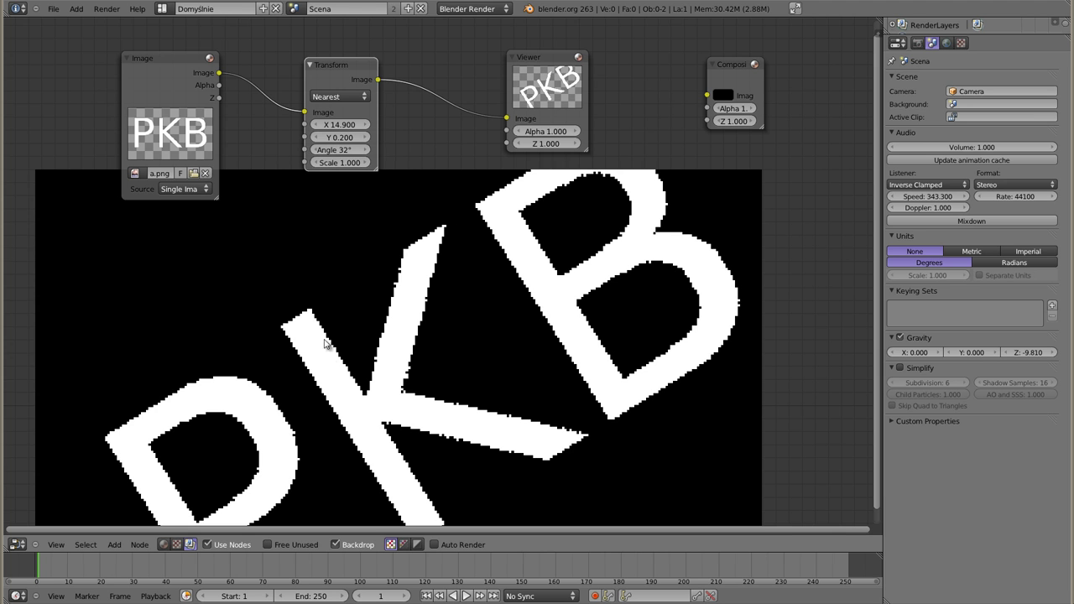
# Raise the Transform Scale to 3.000 and X to 36.300, then nudge the node upward.
pyautogui.moveTo(330, 164); pyautogui.dragTo(369, 163)
pyautogui.moveTo(330, 124)
pyautogui.mouseDown()
pyautogui.moveTo(369, 124)
pyautogui.moveTo(357, 124)
pyautogui.mouseUp()
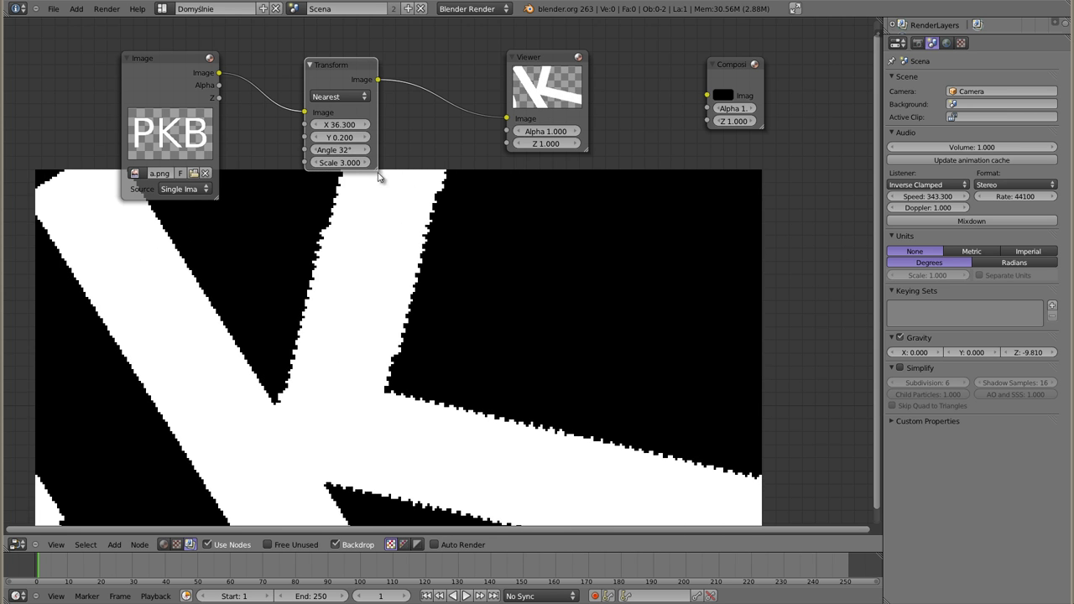
pyautogui.moveTo(343, 77); pyautogui.dragTo(343, 71)
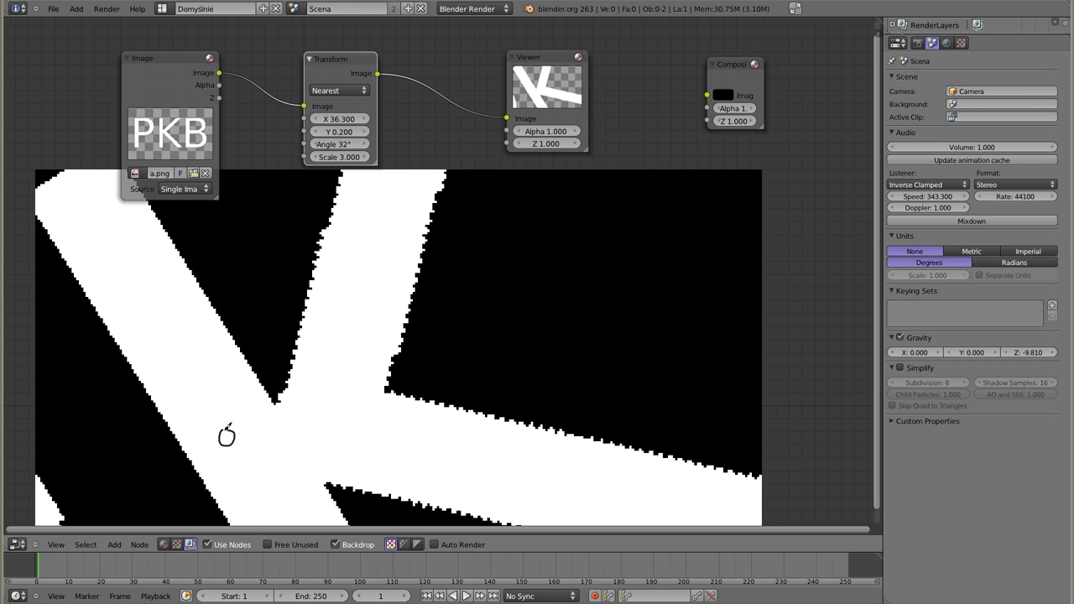
# Sketch an arrow, close the circle, draw five vertical lines and a dotted box on the backdrop.
pyautogui.moveTo(266, 433); pyautogui.dragTo(265, 442)
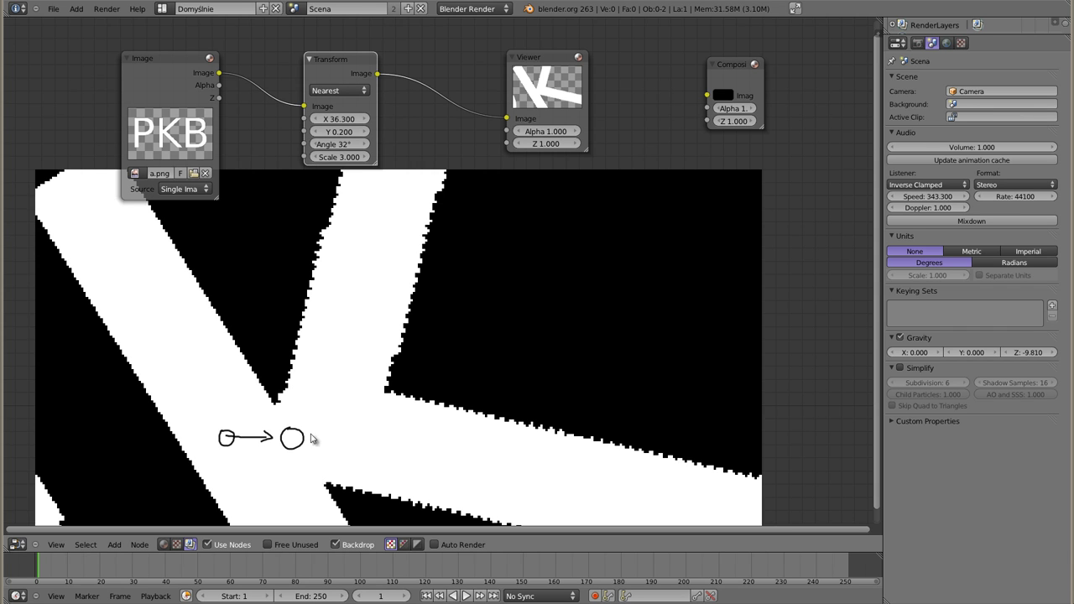
pyautogui.moveTo(286, 445); pyautogui.dragTo(305, 436)
pyautogui.moveTo(215, 391); pyautogui.dragTo(215, 475)
pyautogui.moveTo(236, 402); pyautogui.dragTo(237, 472)
pyautogui.moveTo(257, 400); pyautogui.dragTo(255, 462)
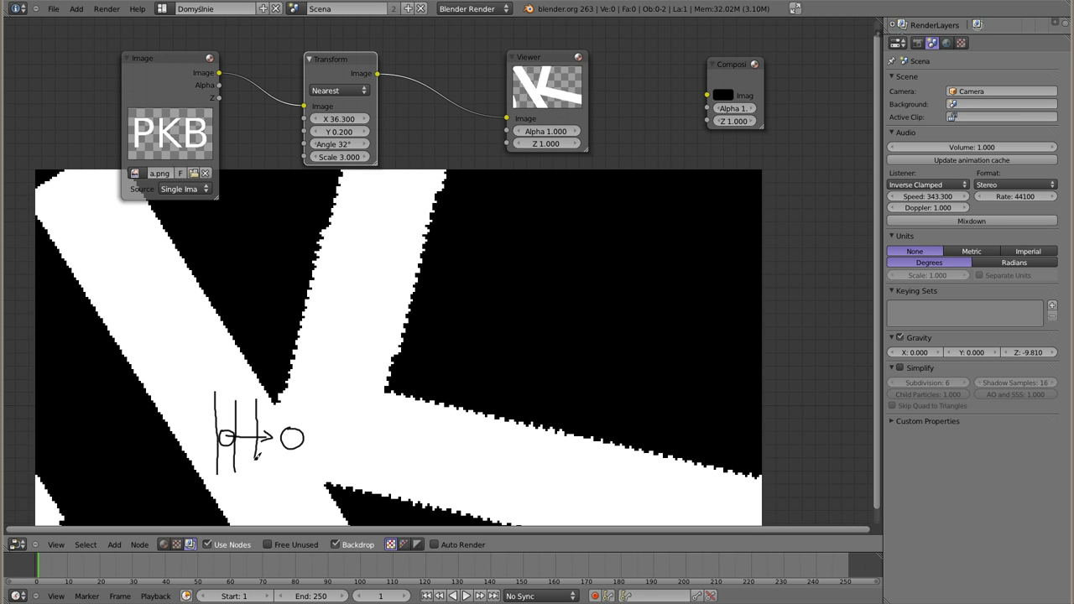
pyautogui.moveTo(277, 406); pyautogui.dragTo(273, 468)
pyautogui.moveTo(295, 406); pyautogui.dragTo(293, 471)
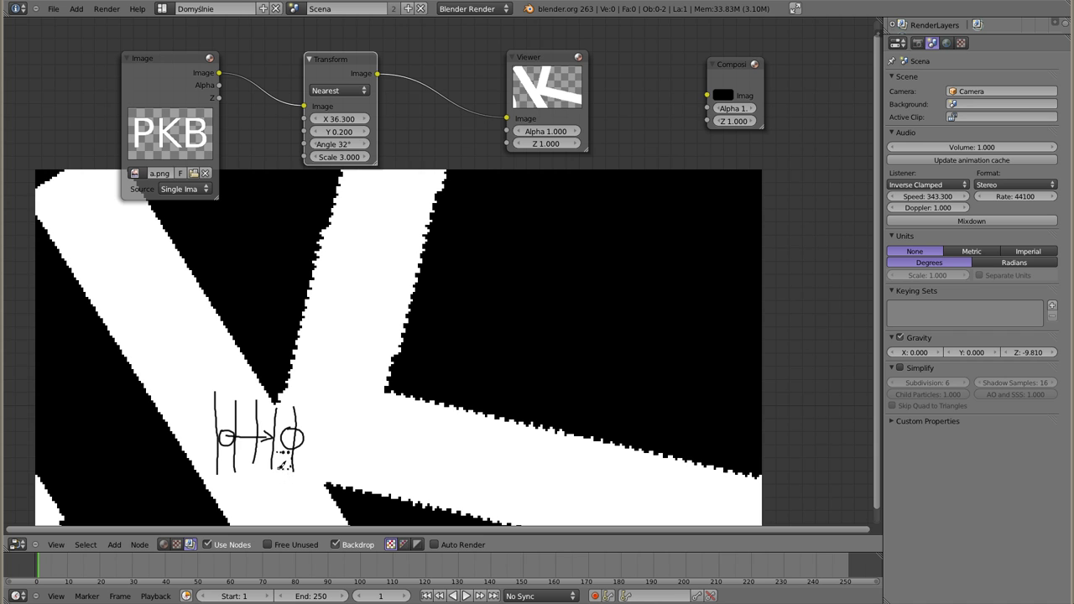
pyautogui.moveTo(293, 456); pyautogui.dragTo(311, 458)
# Set the Transform node's Angle to 36° and Scale to 2.900.
pyautogui.moveTo(361, 146); pyautogui.dragTo(382, 146)
pyautogui.click(363, 157)
pyautogui.click(363, 157)
pyautogui.click(316, 158)
pyautogui.click(316, 158)
pyautogui.click(316, 158)
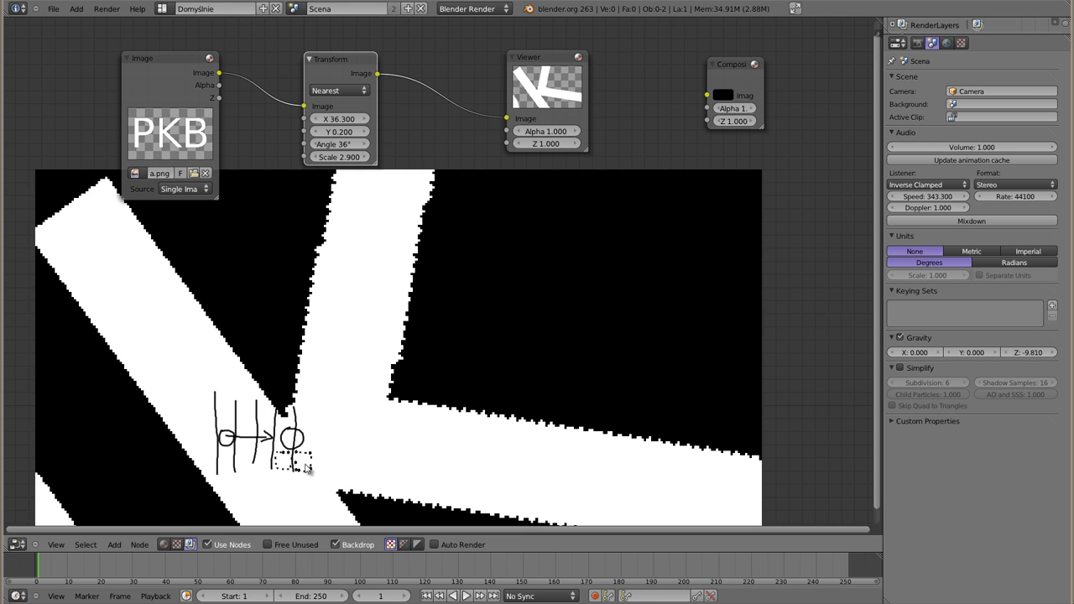
# Set the Transform node's filtering to Bilinear to smooth the logo edges.
pyautogui.click(336, 91)
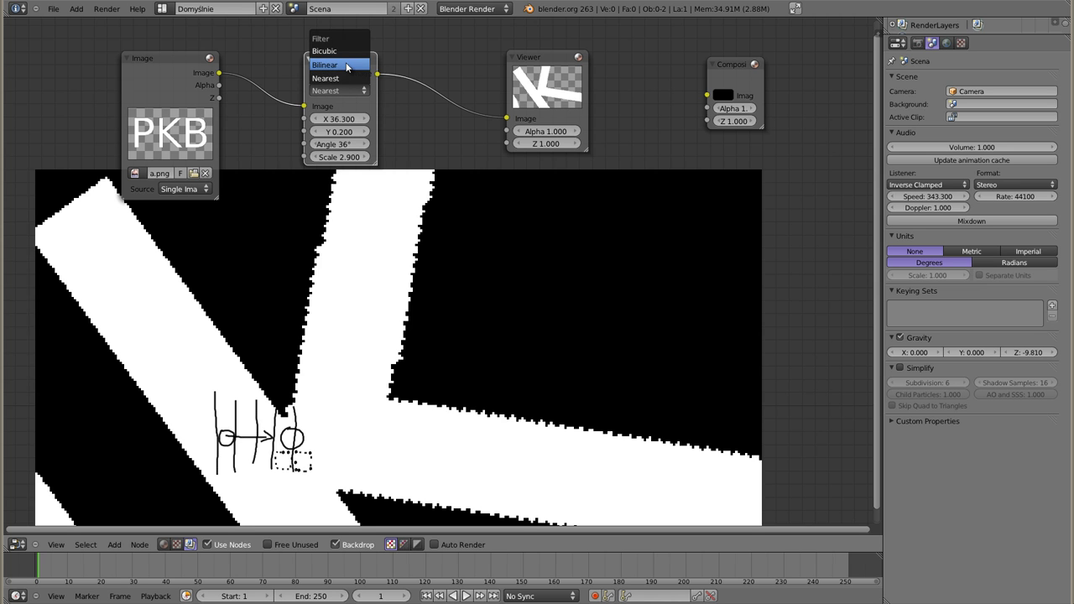
pyautogui.click(346, 66)
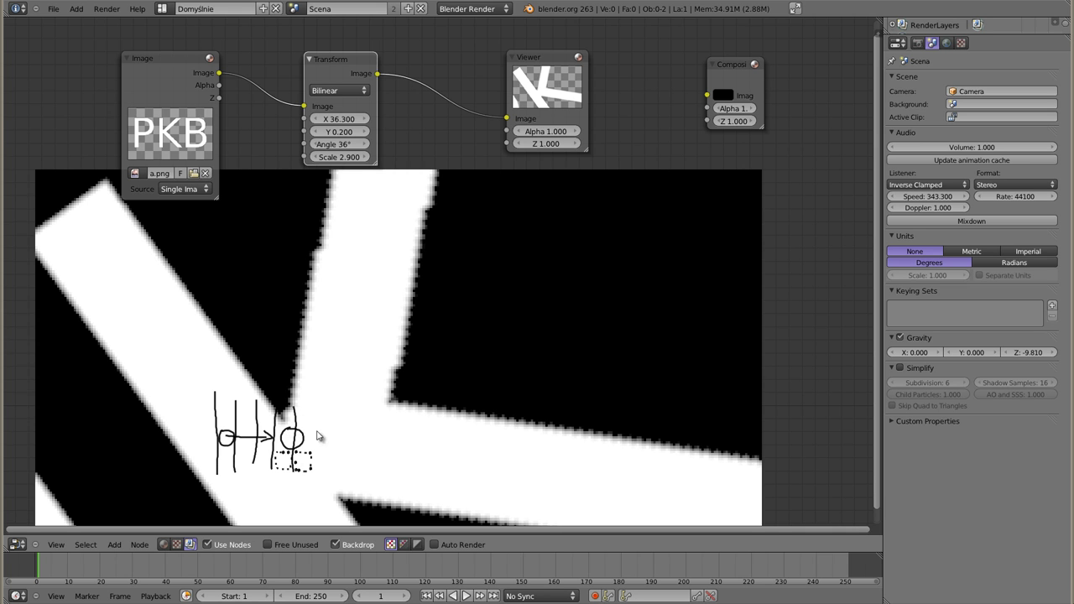
pyautogui.click(340, 91)
# Choose Bicubic filtering, raise X to 42.400 and erase the sketched annotations.
pyautogui.click(339, 51)
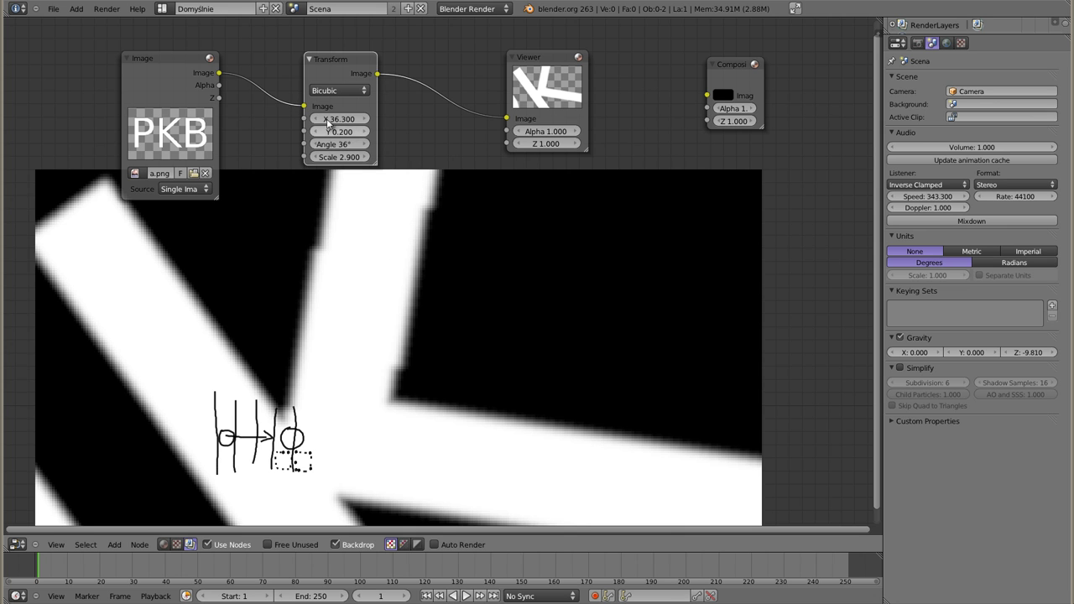
pyautogui.moveTo(336, 123); pyautogui.dragTo(369, 122)
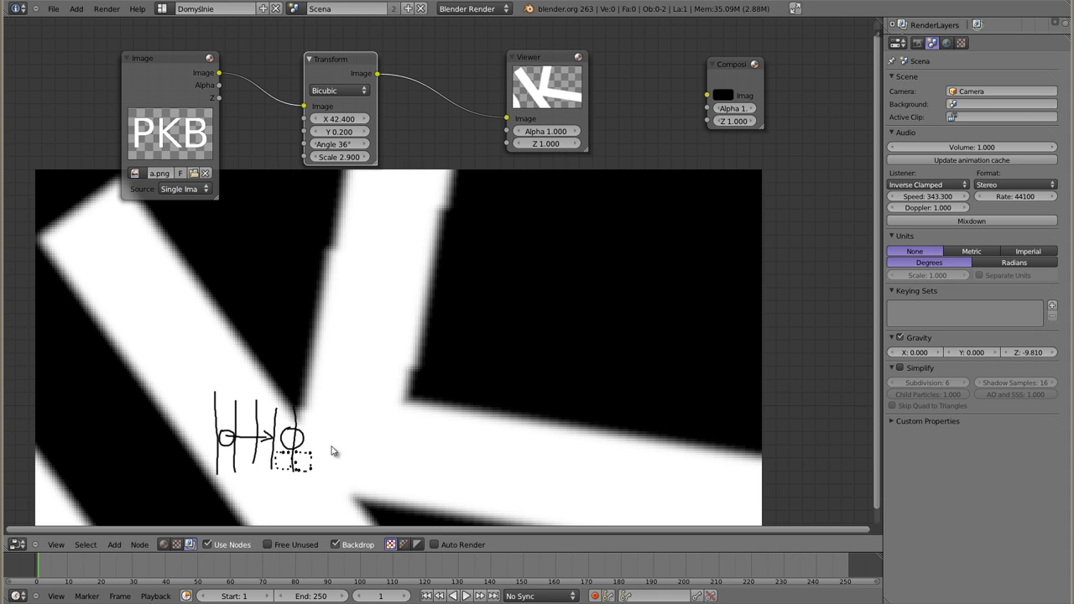
pyautogui.moveTo(282, 509)
pyautogui.mouseDown()
pyautogui.moveTo(294, 436)
pyautogui.moveTo(275, 422)
pyautogui.moveTo(202, 454)
pyautogui.mouseUp()
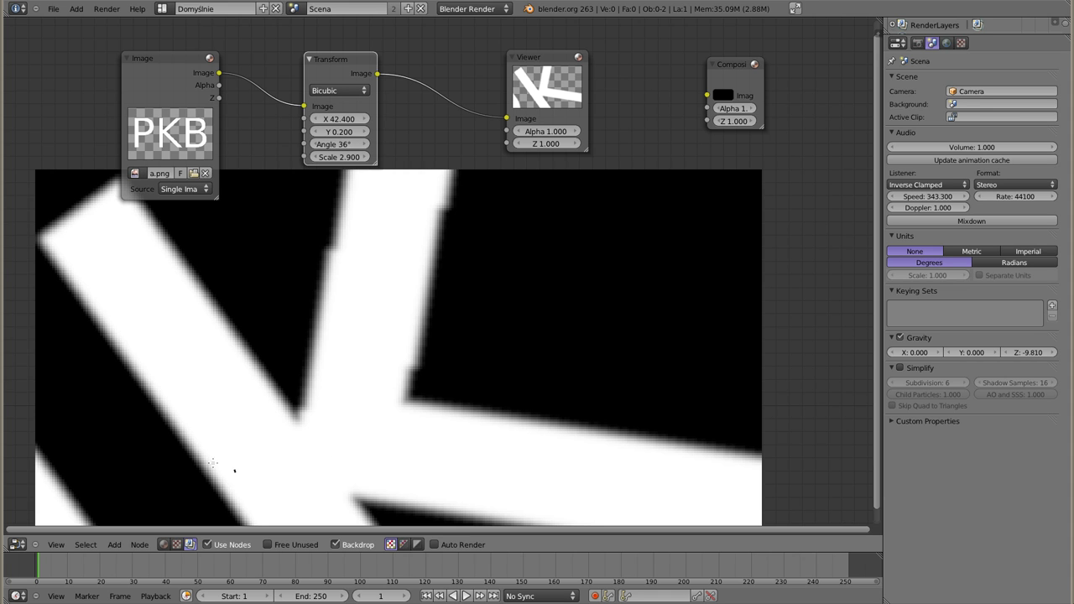
# Zoom out the backdrop, then set Transform Scale 5.100, X 44.200 and Y 28.000.
pyautogui.hotkey('alt', 'v')
pyautogui.hotkey('alt', 'v')
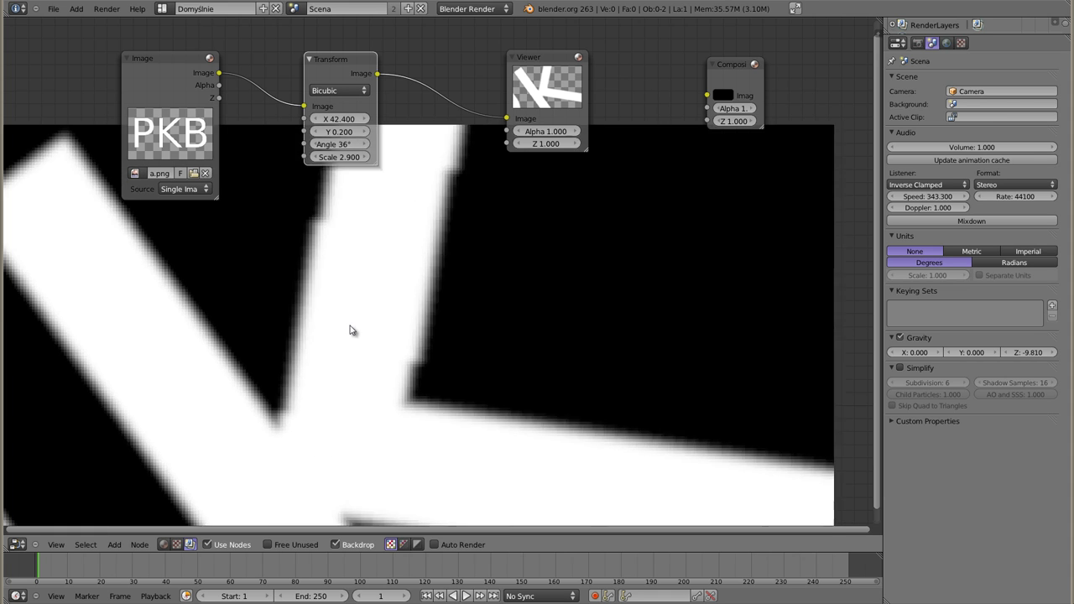
pyautogui.press('v')
pyautogui.press('v')
pyautogui.press('v')
pyautogui.press('v')
pyautogui.press('v')
pyautogui.press('v')
pyautogui.keyDown('alt'); pyautogui.moveTo(375, 413); pyautogui.dragTo(448, 344, button='middle'); pyautogui.keyUp('alt')
pyautogui.moveTo(339, 157); pyautogui.dragTo(394, 157)
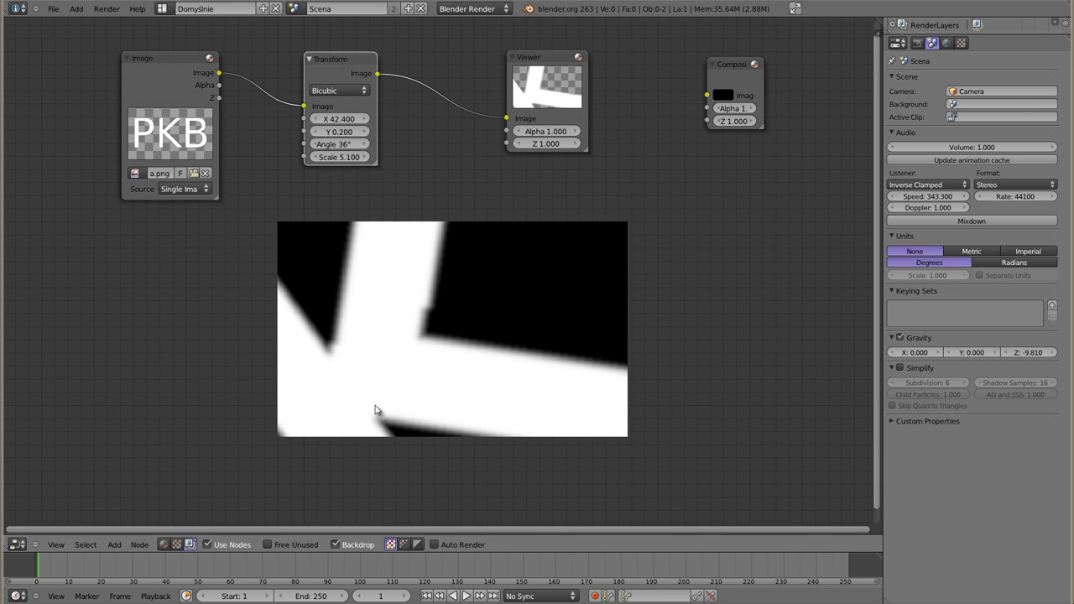
pyautogui.moveTo(339, 123); pyautogui.dragTo(394, 132)
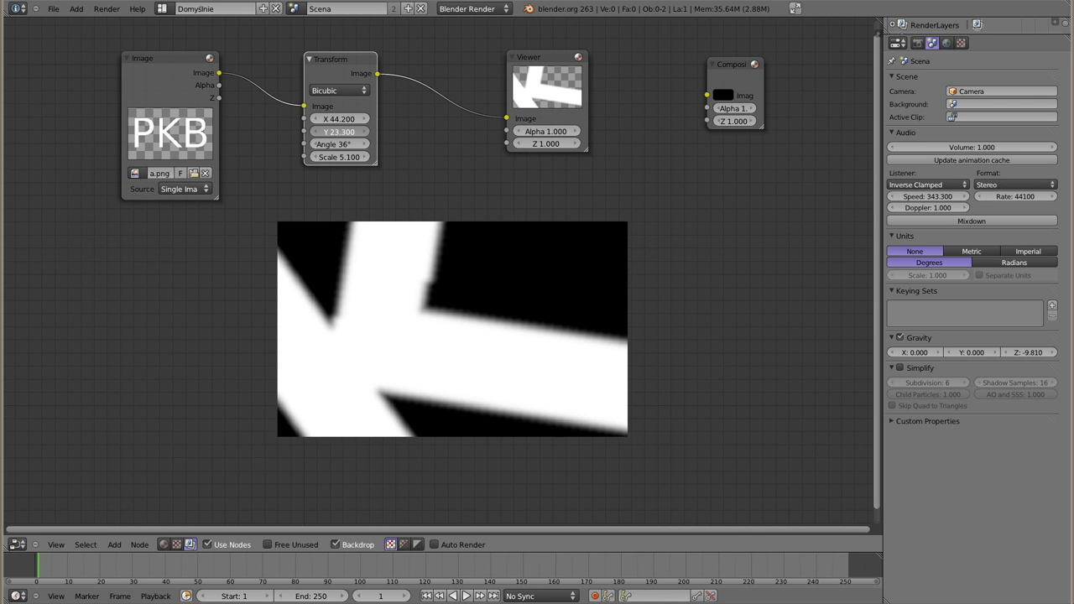
pyautogui.moveTo(394, 132); pyautogui.dragTo(419, 132)
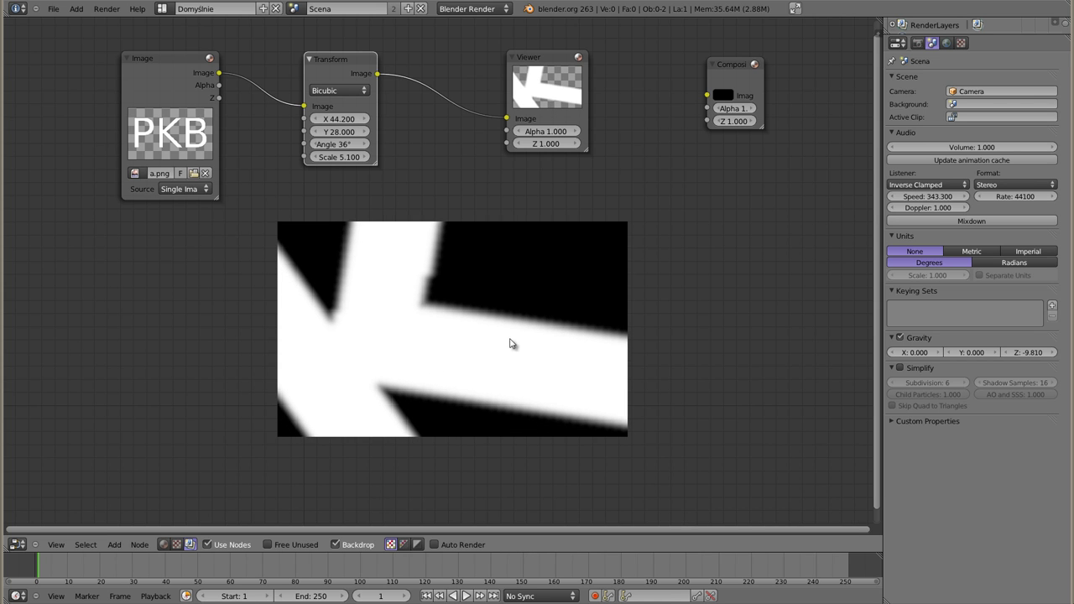